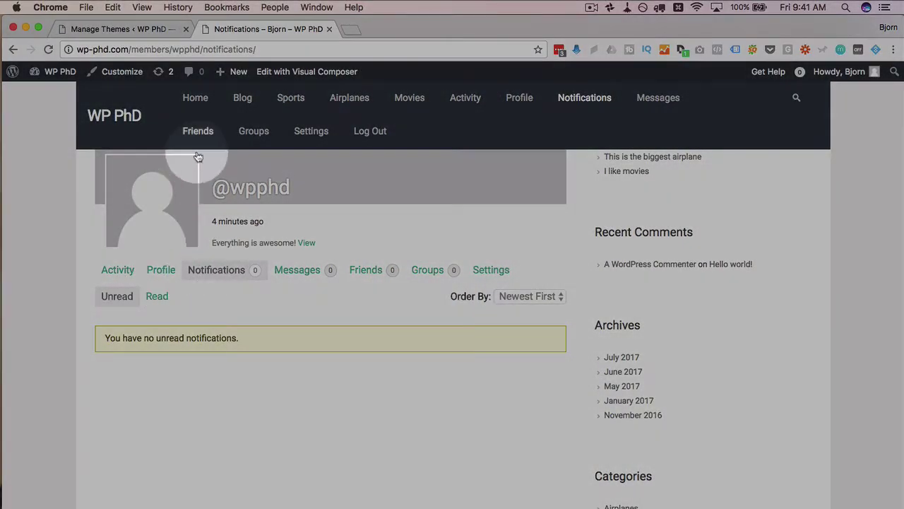
Step: Open the list of all BuddyPress emails in the WordPress admin dashboard
left_click(139, 32)
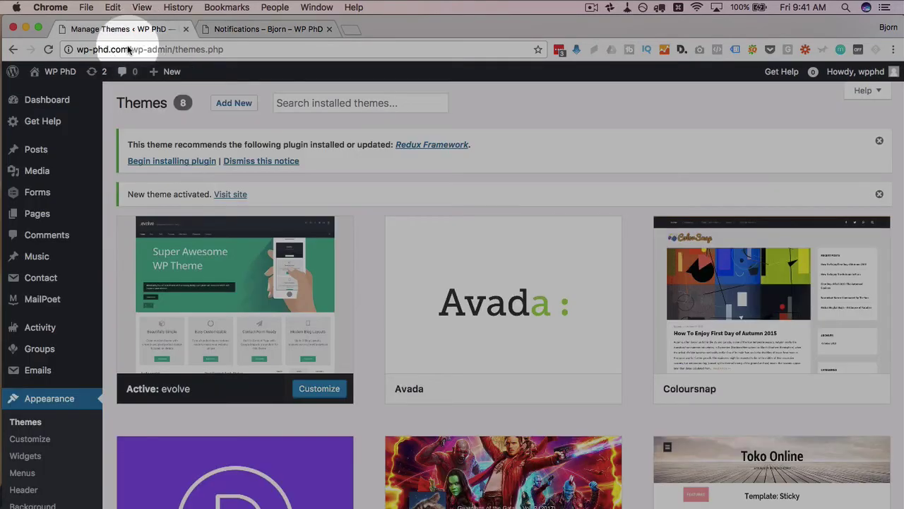
scroll(71, 281, "down", 3)
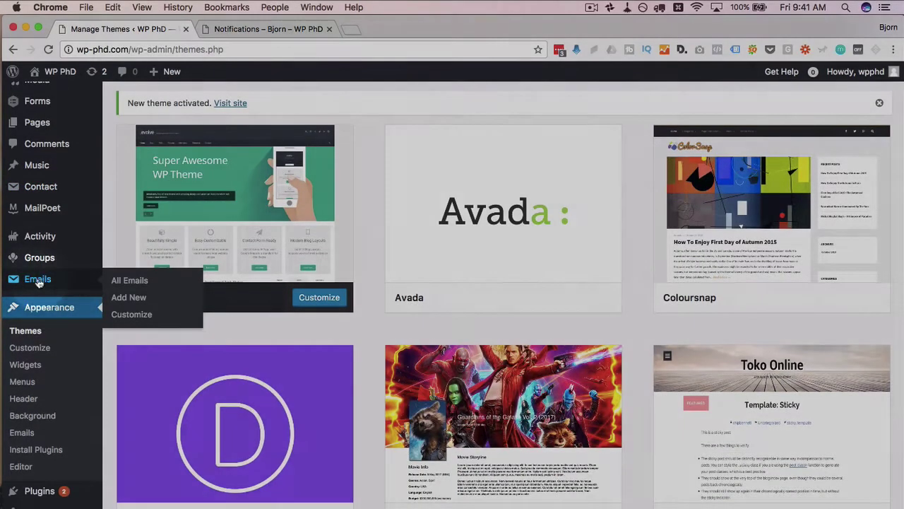
left_click(40, 283)
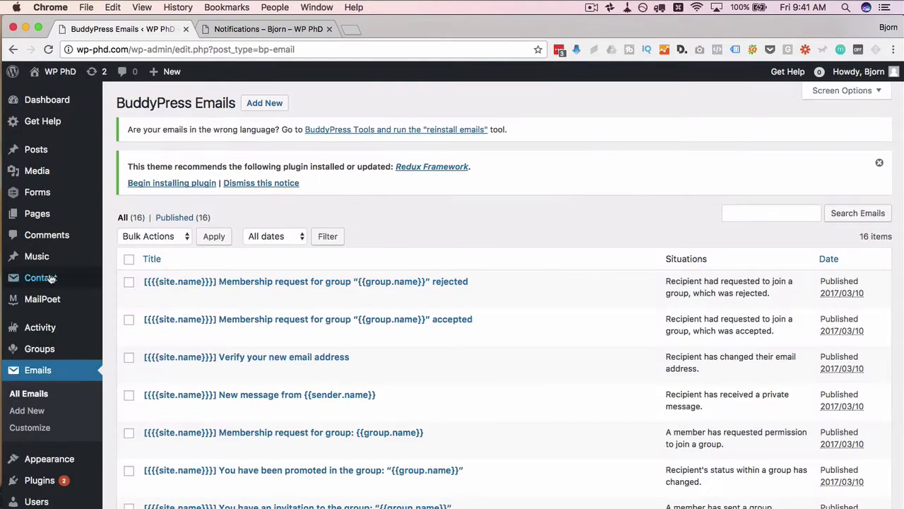
Step: Examine the BuddyPress email templates and the situations in which each one is sent
mouse_move(43, 278)
scroll(360, 272, "down", 3)
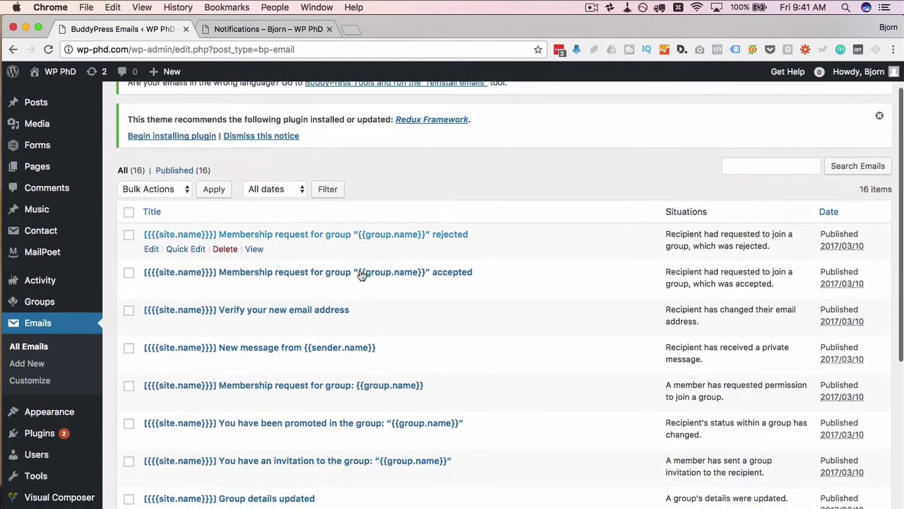
scroll(360, 274, "down", 1)
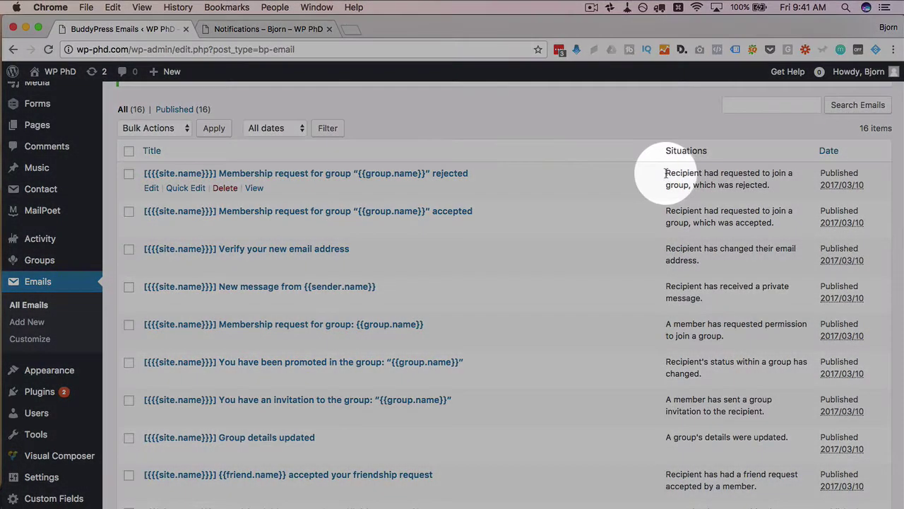
left_click_drag(666, 174, 779, 184)
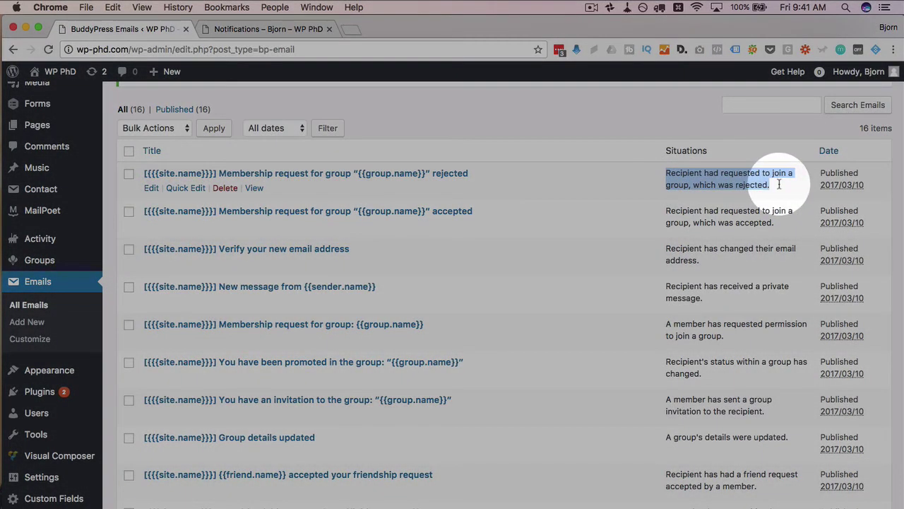
left_click(670, 181)
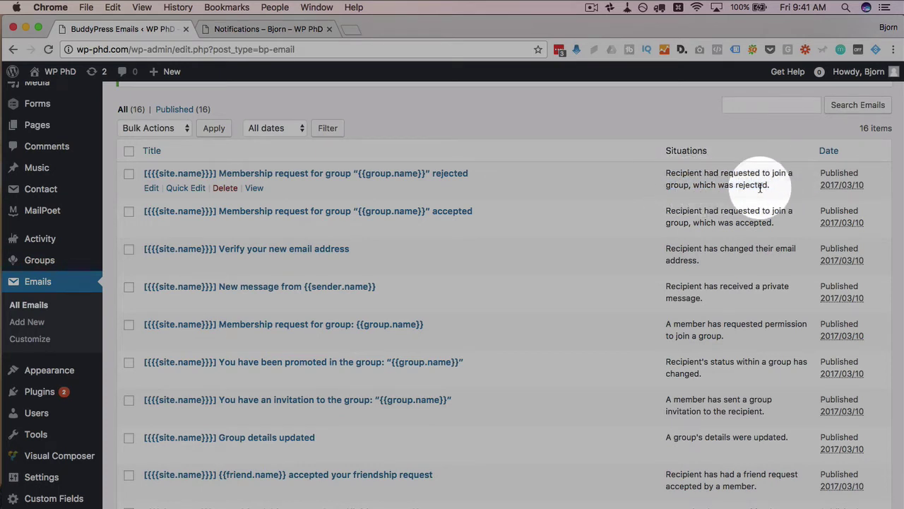
left_click(268, 29)
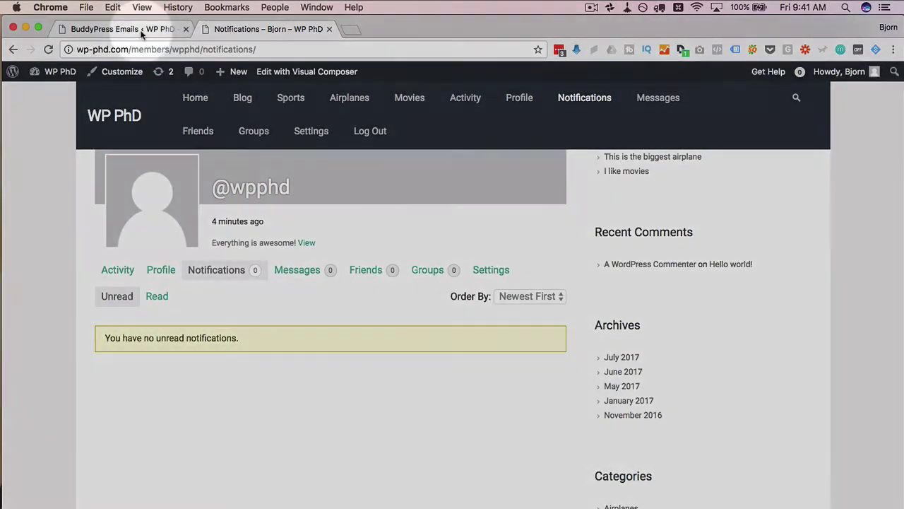
left_click(127, 29)
scroll(276, 320, "down", 2)
scroll(275, 320, "down", 6)
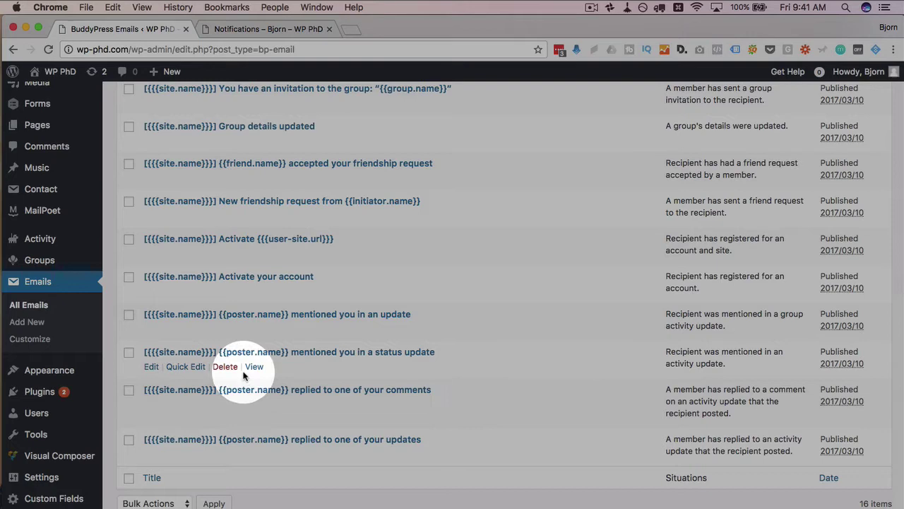
scroll(311, 282, "up", 8)
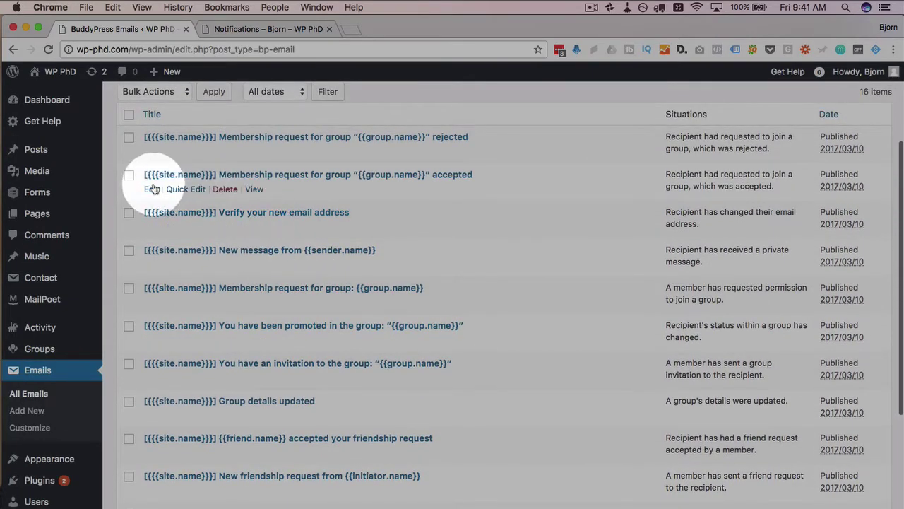
Step: Open the "Membership request for group accepted" email for editing and read its body text and the notice about email tokens
left_click(151, 190)
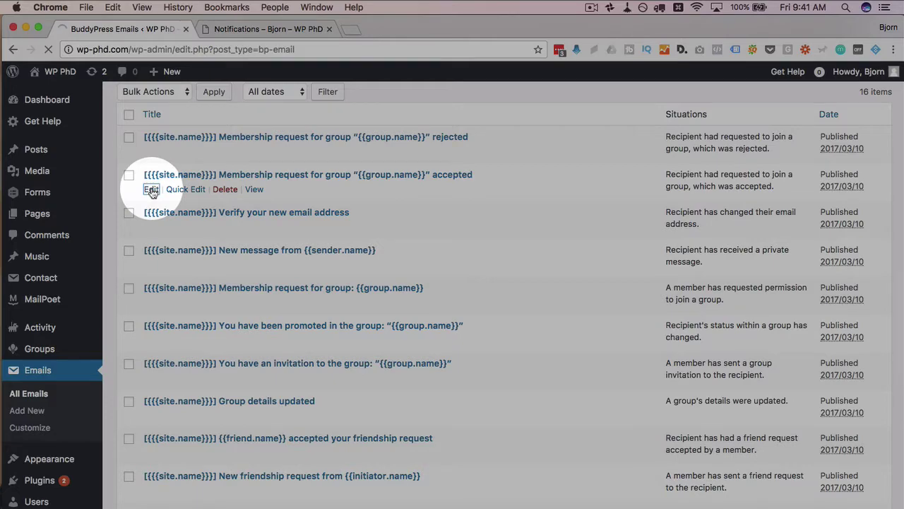
scroll(116, 271, "down", 2)
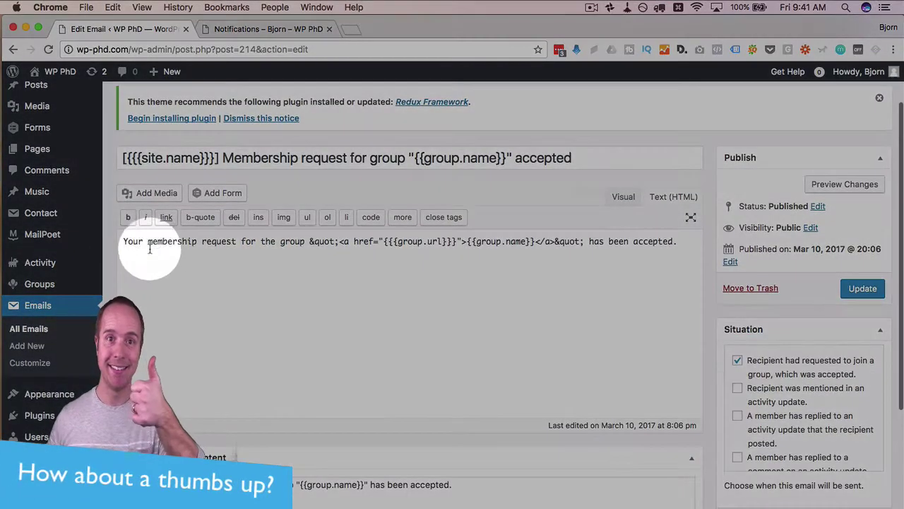
left_click_drag(124, 241, 602, 254)
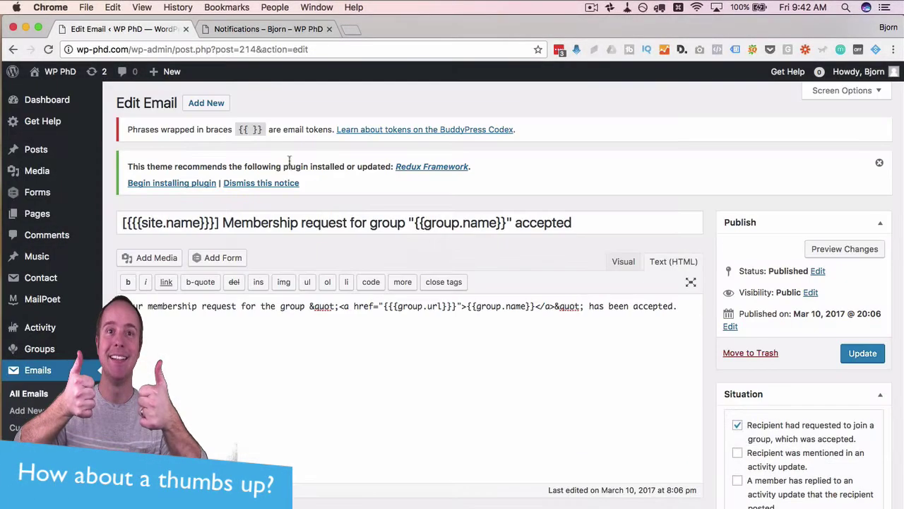
left_click_drag(128, 130, 333, 130)
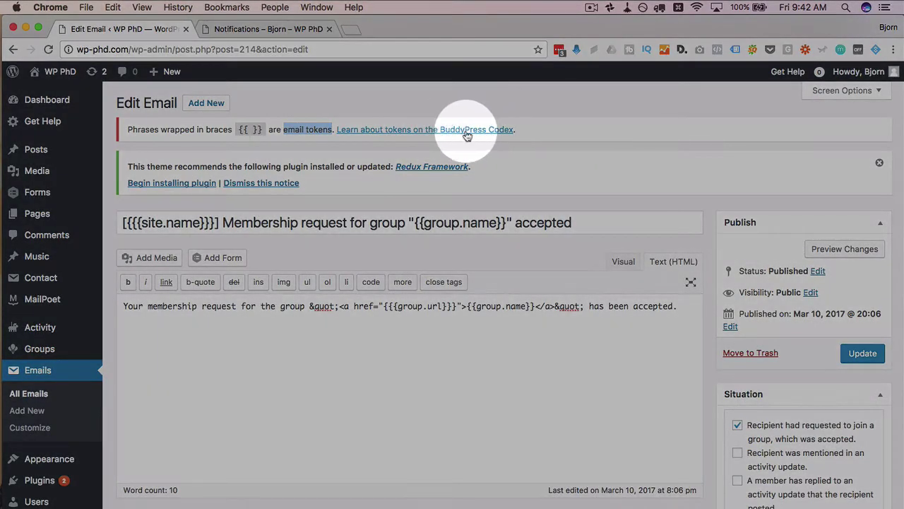
Step: Open the BuddyPress Codex page on email tokens in a separate tab and review the global and message-specific tokens
left_click(463, 132, "super")
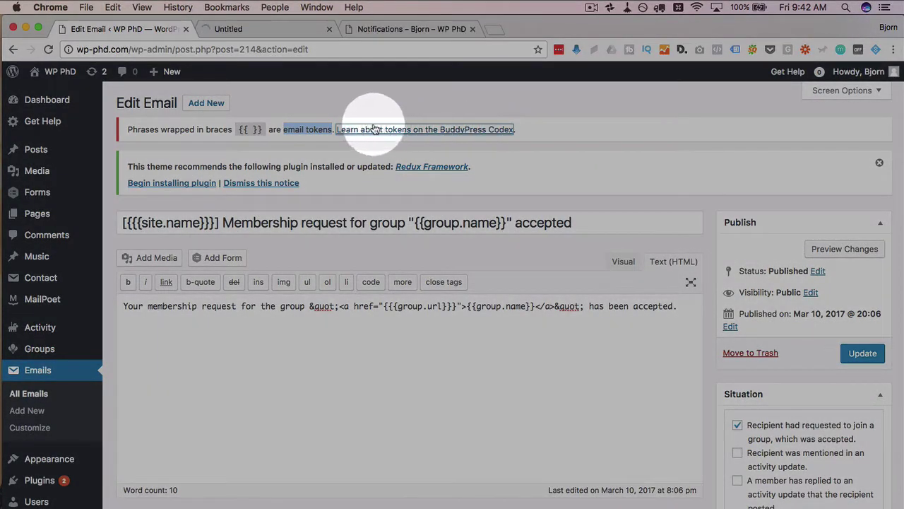
left_click(254, 29)
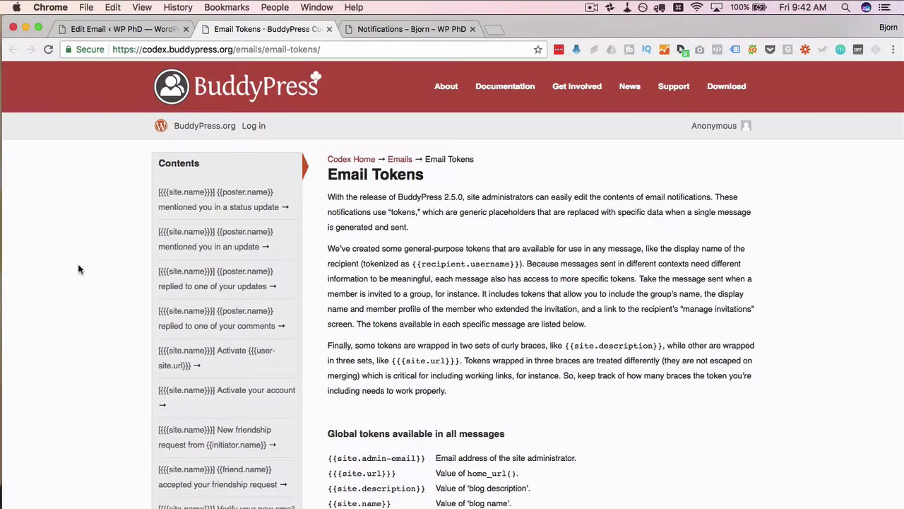
scroll(80, 268, "down", 3)
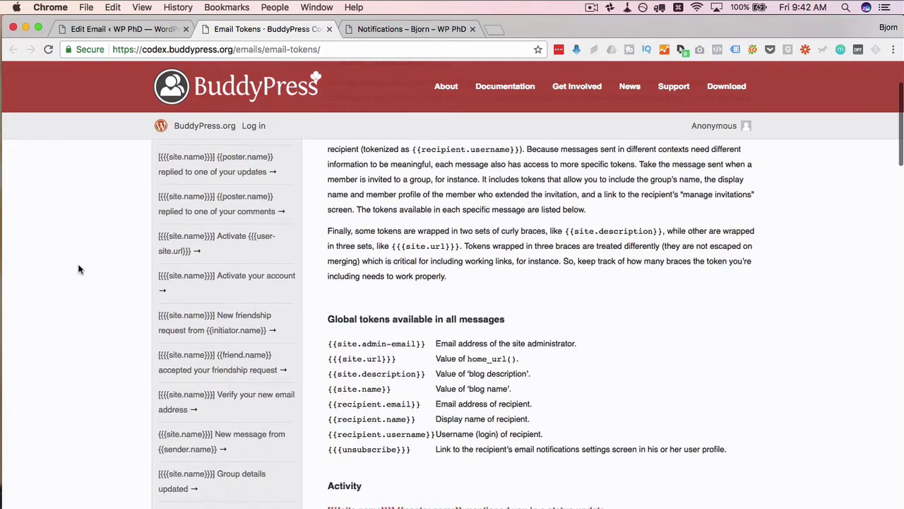
scroll(304, 264, "down", 1)
left_click_drag(327, 295, 571, 294)
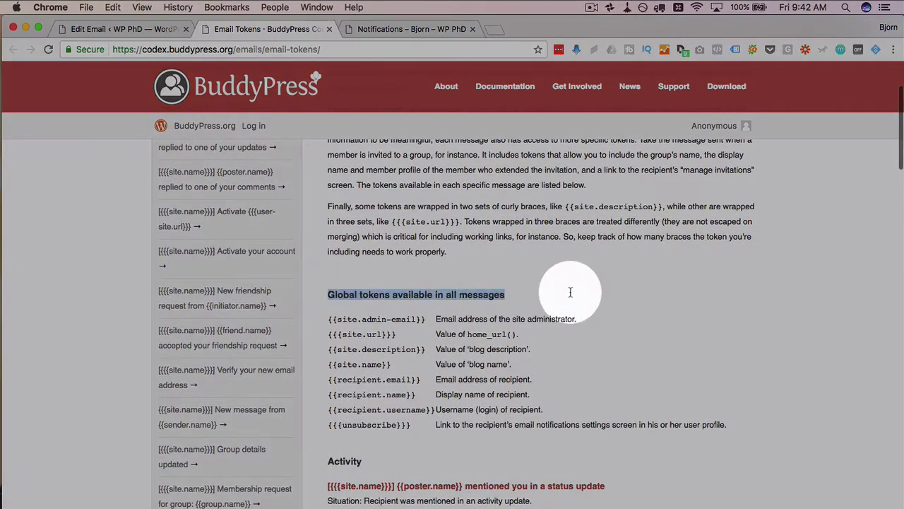
scroll(350, 311, "down", 8)
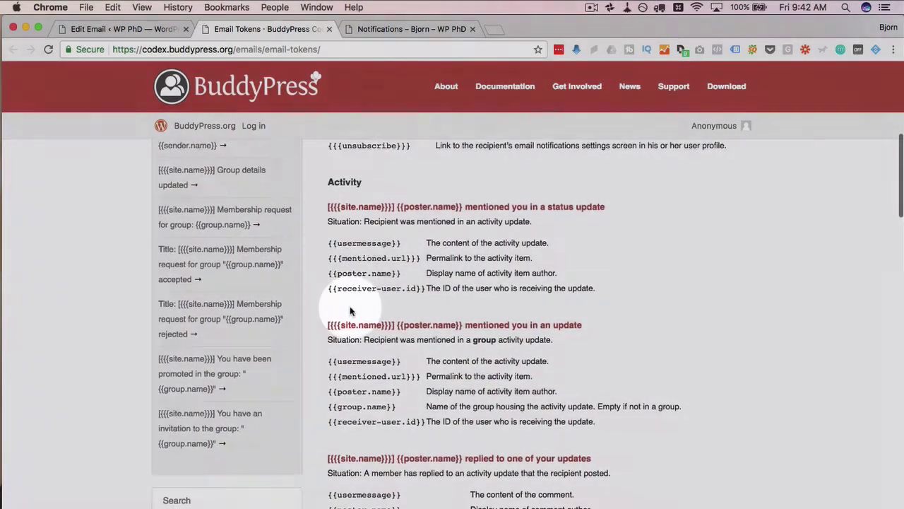
scroll(338, 295, "down", 12)
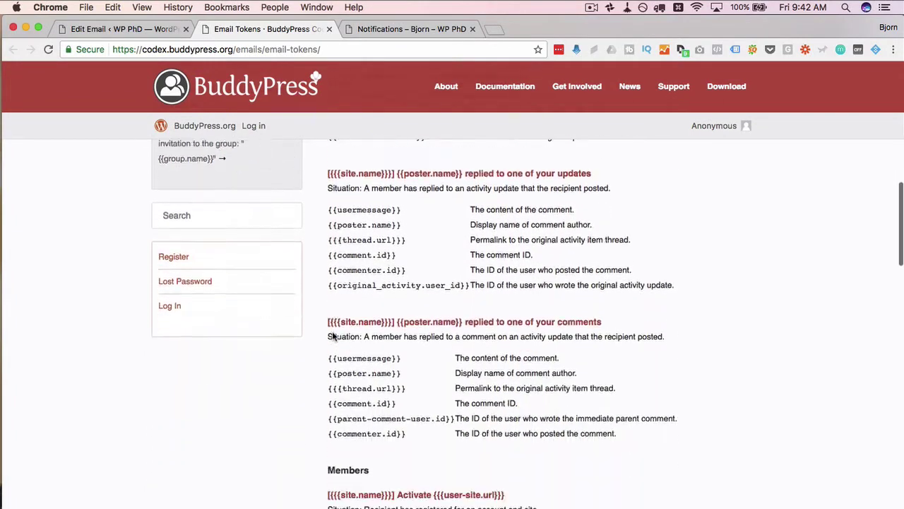
scroll(333, 336, "down", 15)
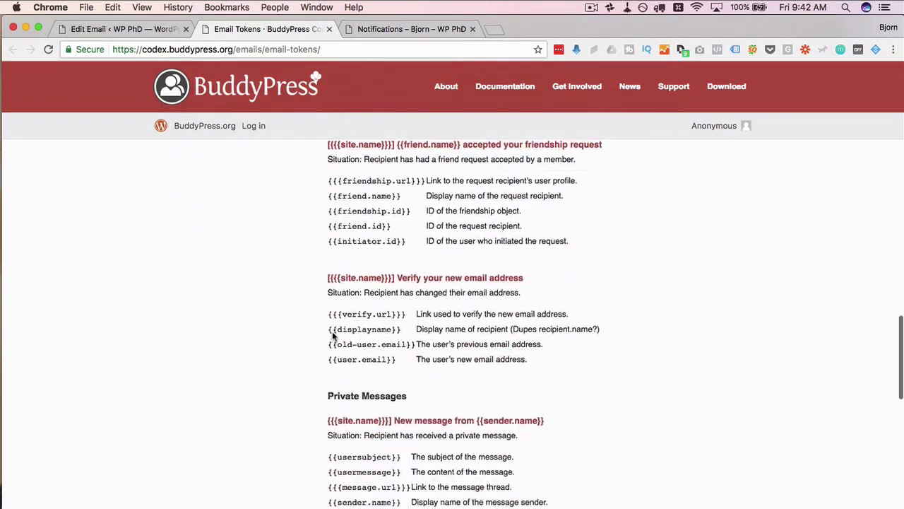
scroll(332, 332, "down", 15)
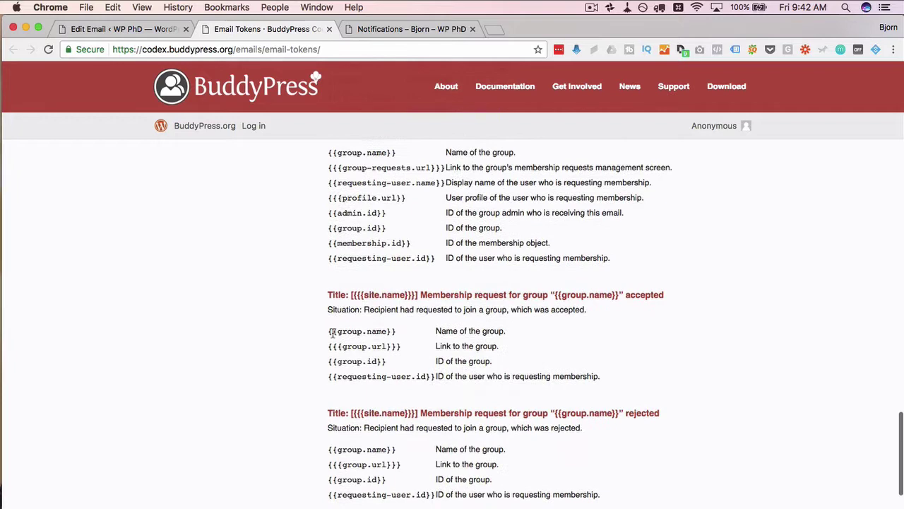
scroll(332, 333, "down", 5)
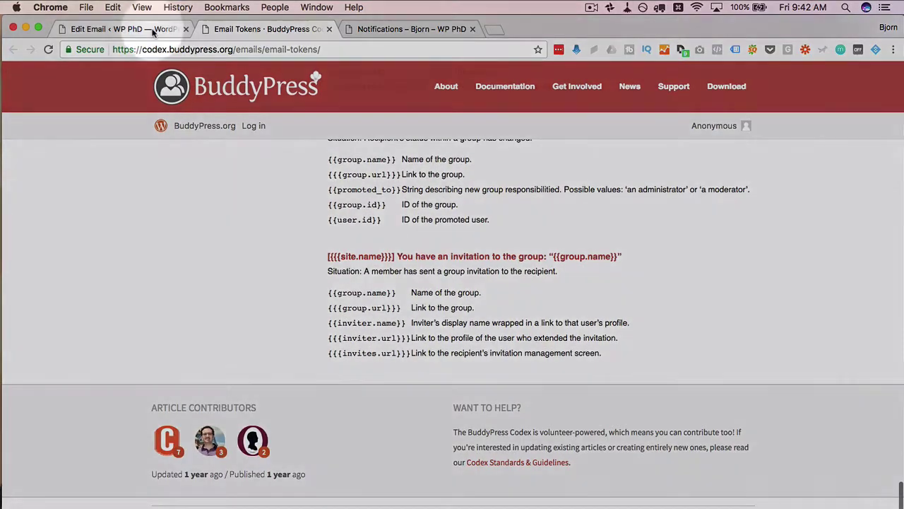
Step: Return to the WordPress email editor and start a new BuddyPress email
left_click(151, 31)
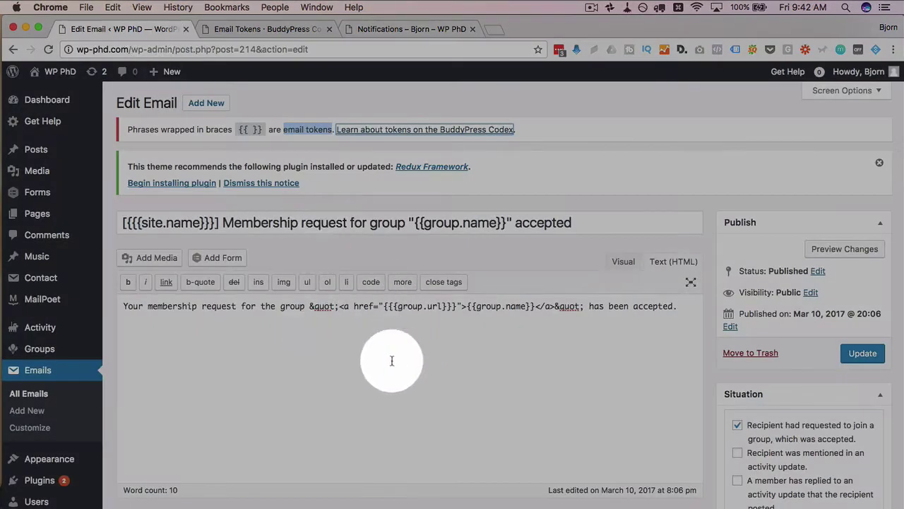
scroll(25, 368, "down", 2)
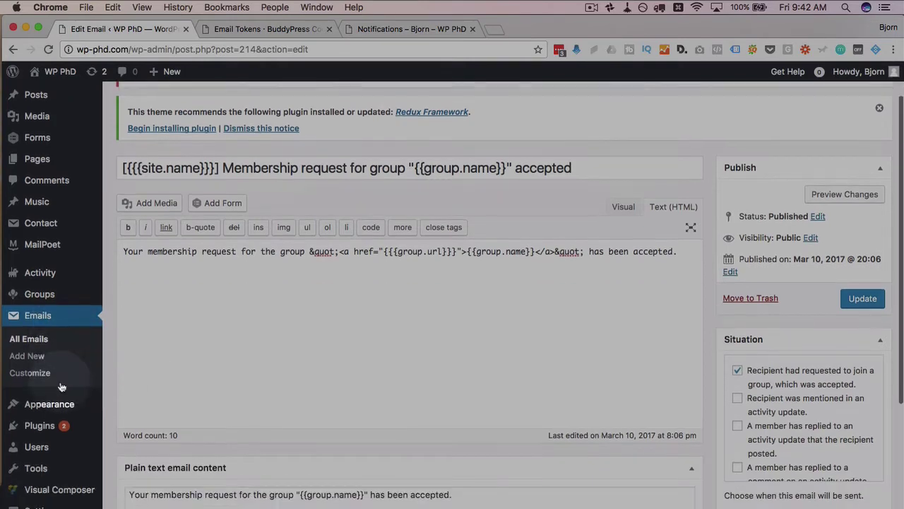
left_click(27, 357)
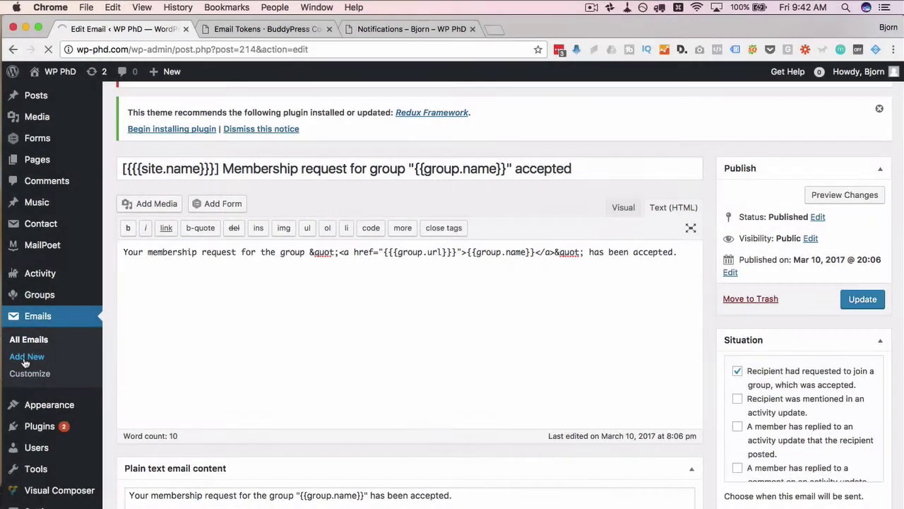
Step: Review the Situation options that determine when the new email is sent
scroll(292, 326, "down", 3)
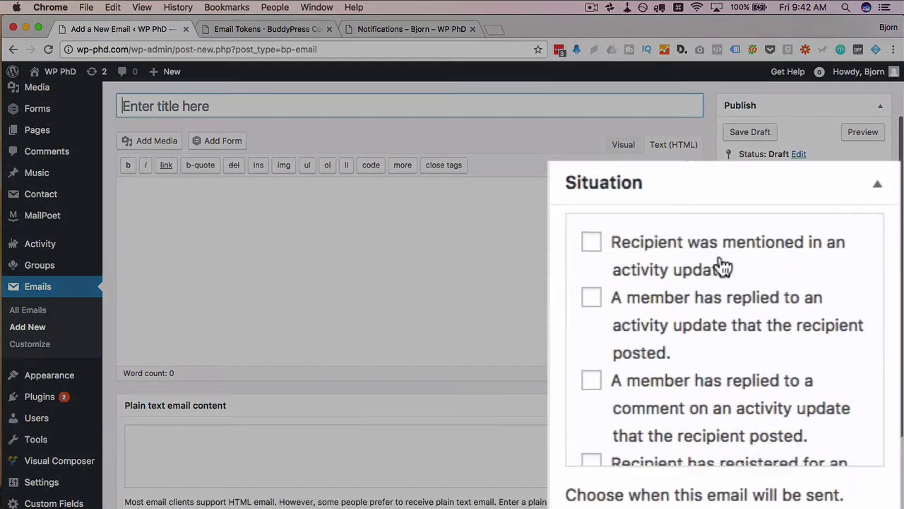
scroll(805, 306, "down", 2)
scroll(722, 263, "down", 8)
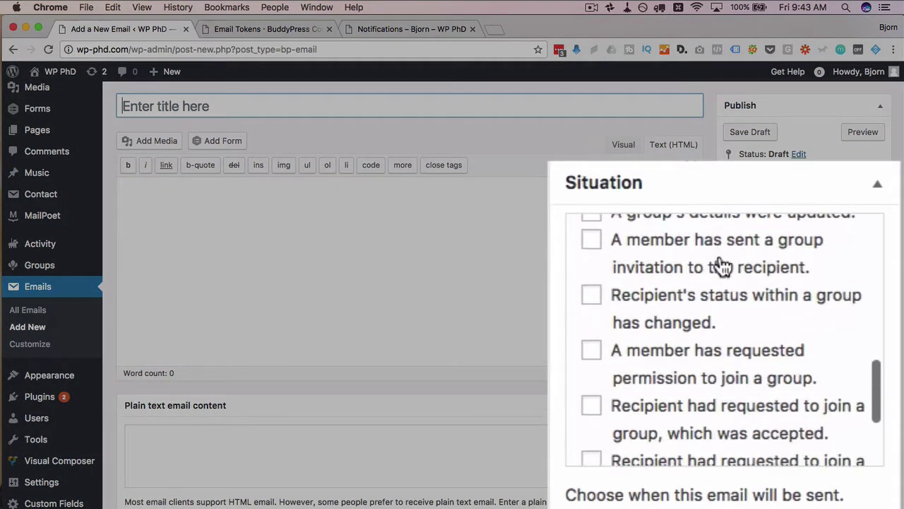
scroll(722, 263, "down", 3)
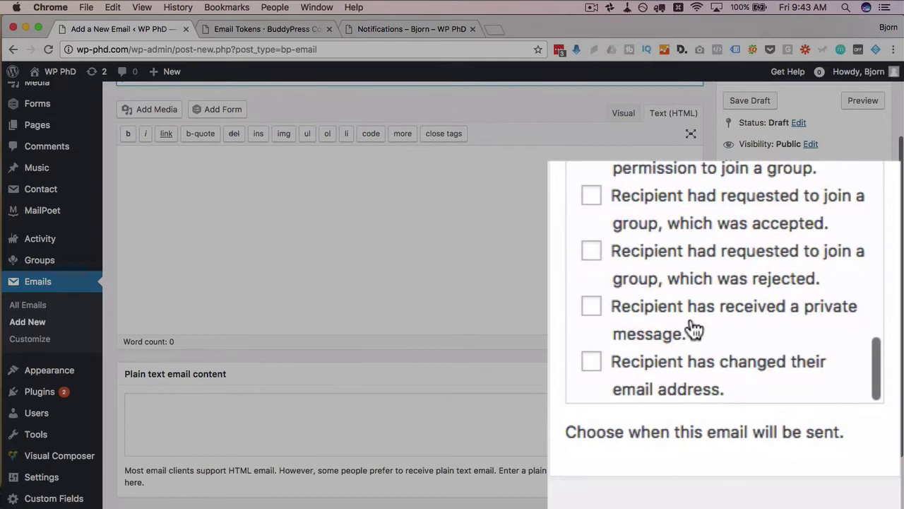
scroll(118, 333, "down", 3)
scroll(118, 333, "up", 3)
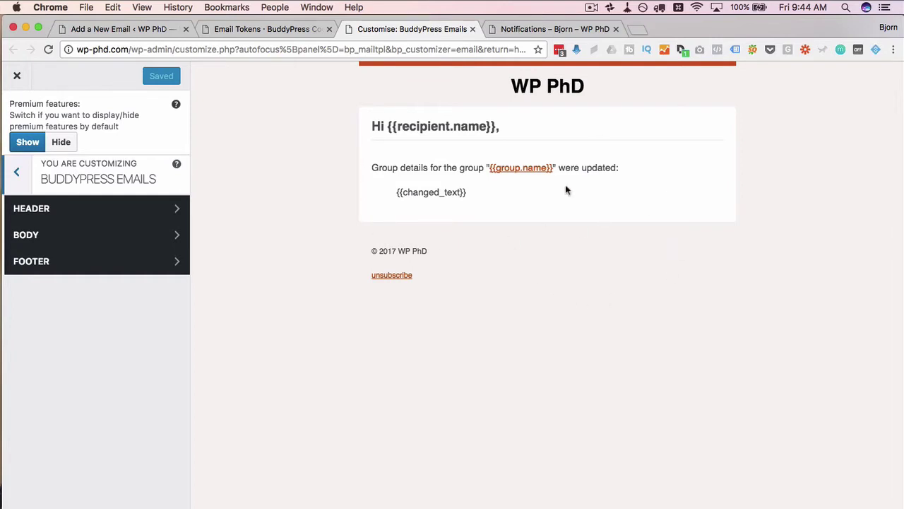
Step: Open the Header settings in the BuddyPress email customizer and highlight the WP PhD title in the preview
left_click(37, 215)
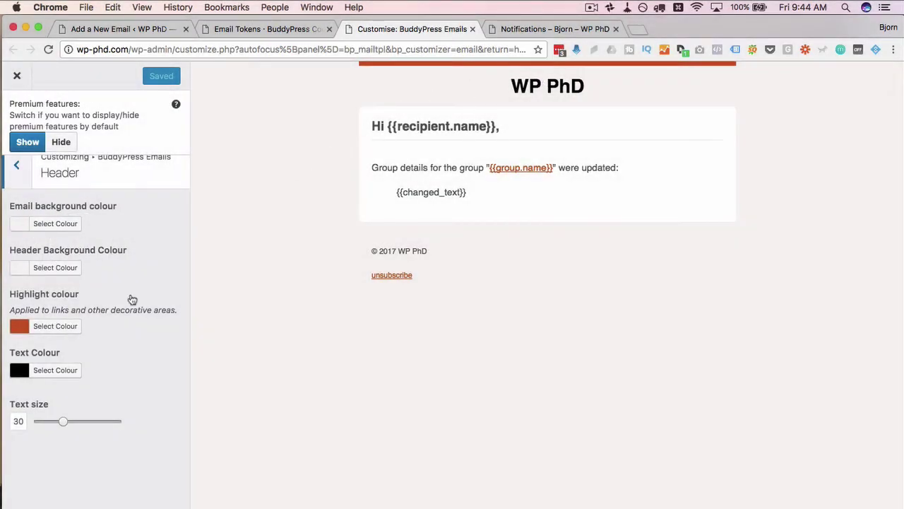
left_click_drag(577, 86, 470, 91)
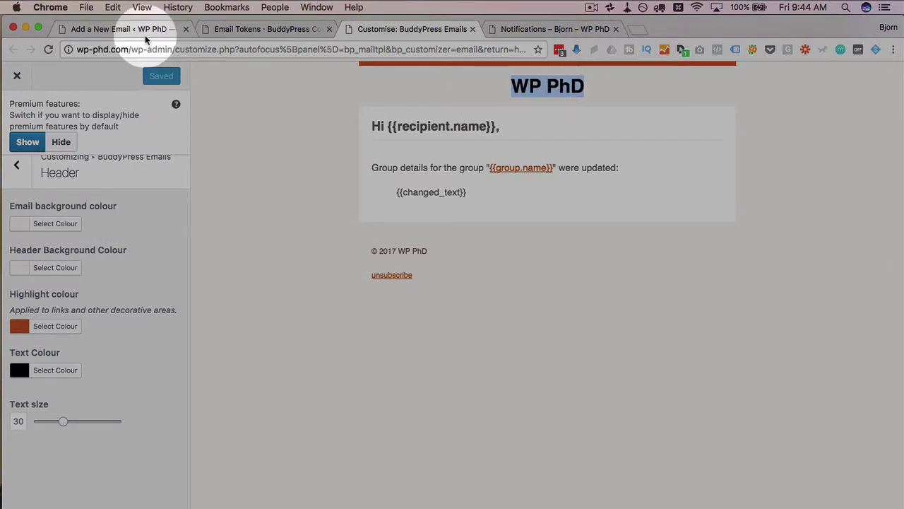
Step: Open the site's General Settings in a separate tab to check the Site Title, and return to the BuddyPress email customizer
left_click(123, 29)
scroll(50, 493, "down", 3)
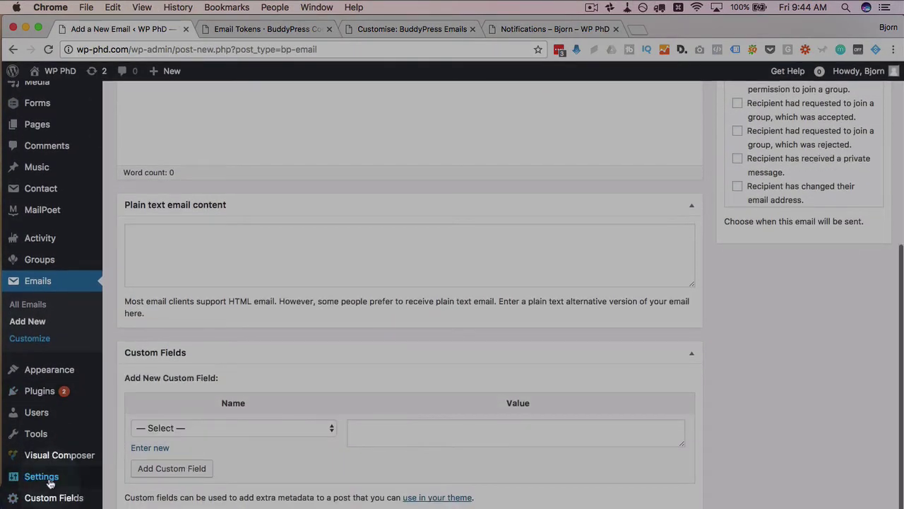
mouse_move(42, 477)
left_click(133, 353)
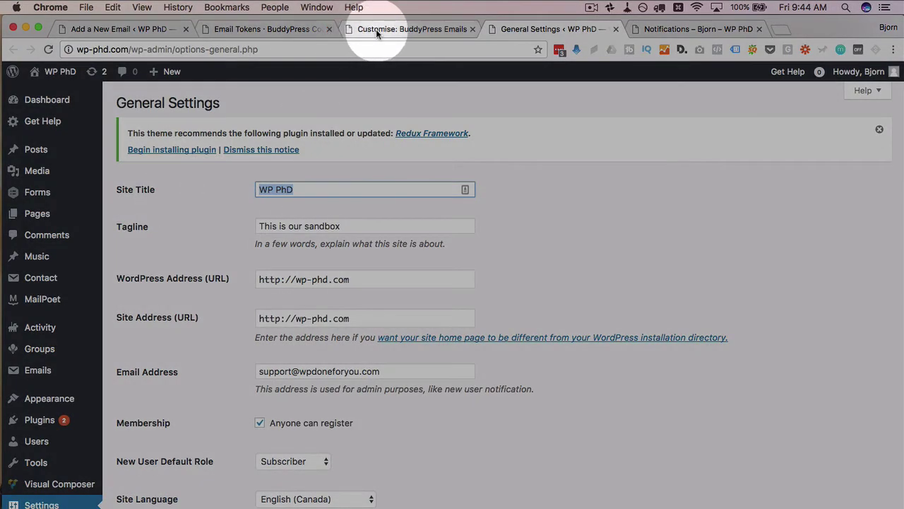
left_click(375, 29)
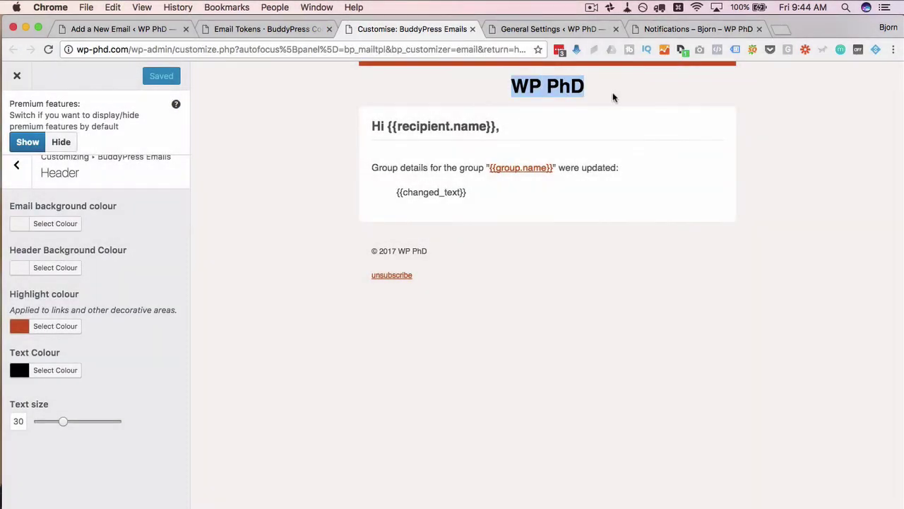
Step: Check the Site Title in General Settings once more, and review the Body and Footer settings in the BuddyPress email customizer
left_click(538, 28)
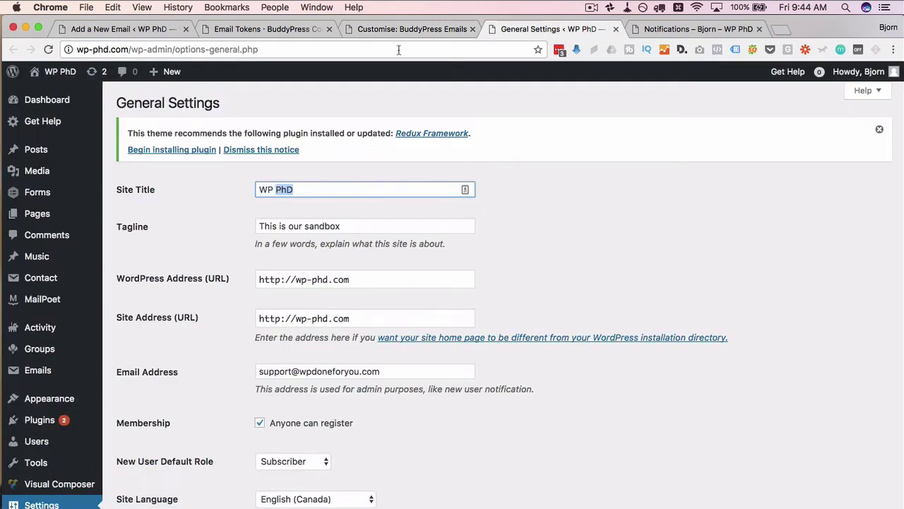
left_click(407, 29)
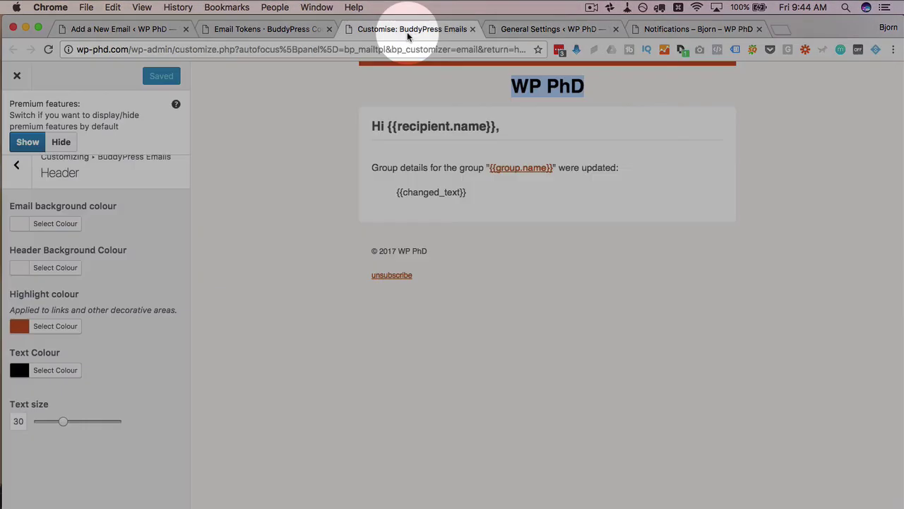
left_click(17, 170)
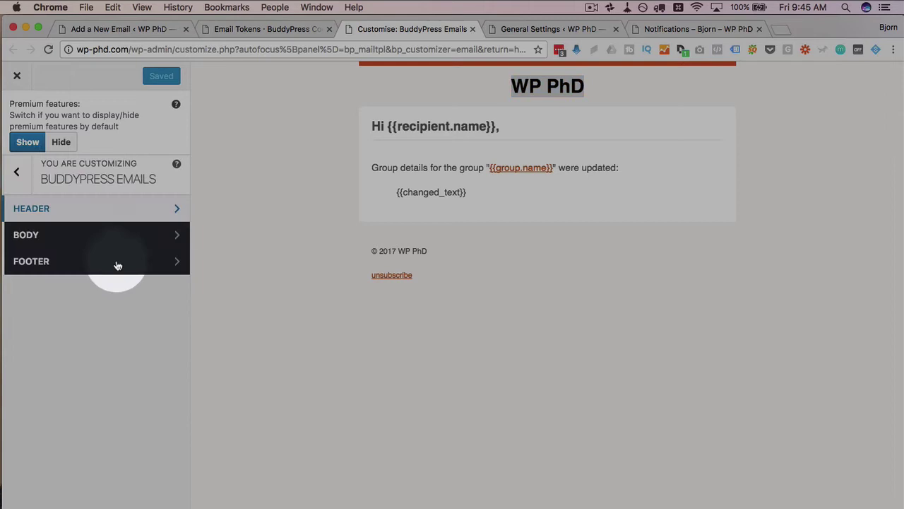
left_click(48, 240)
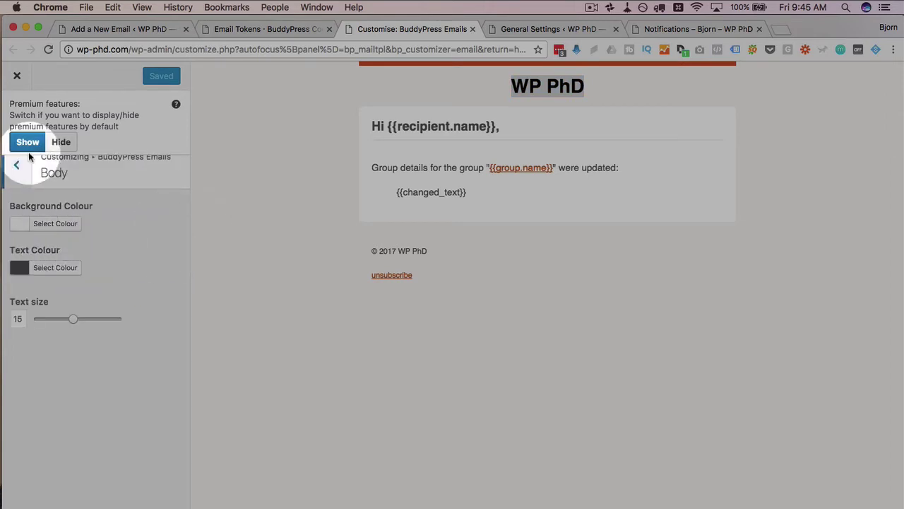
left_click(18, 173)
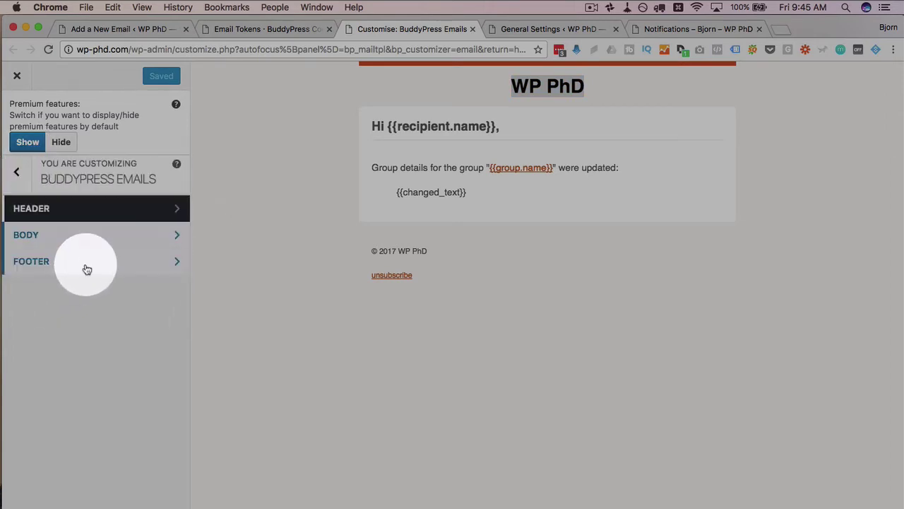
left_click(87, 269)
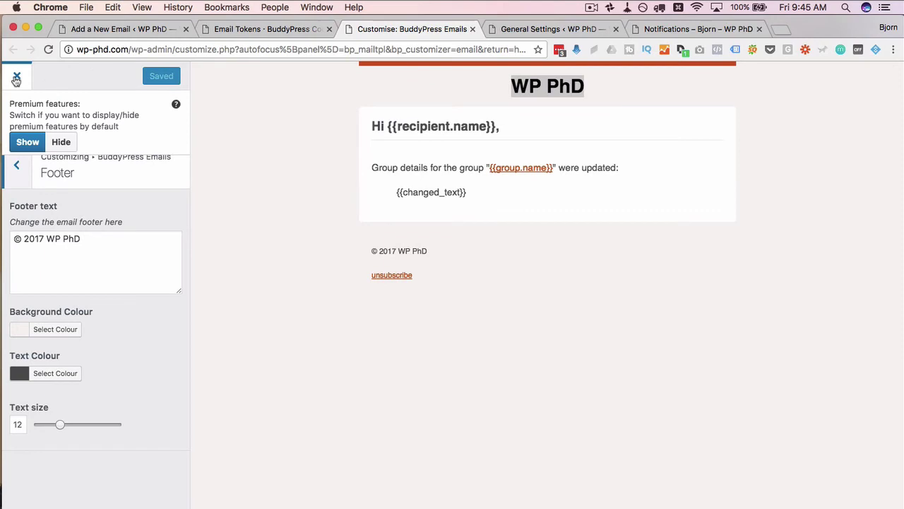
Step: Close the BuddyPress email customizer and open the list of all BuddyPress emails in the WordPress admin
key("super+w")
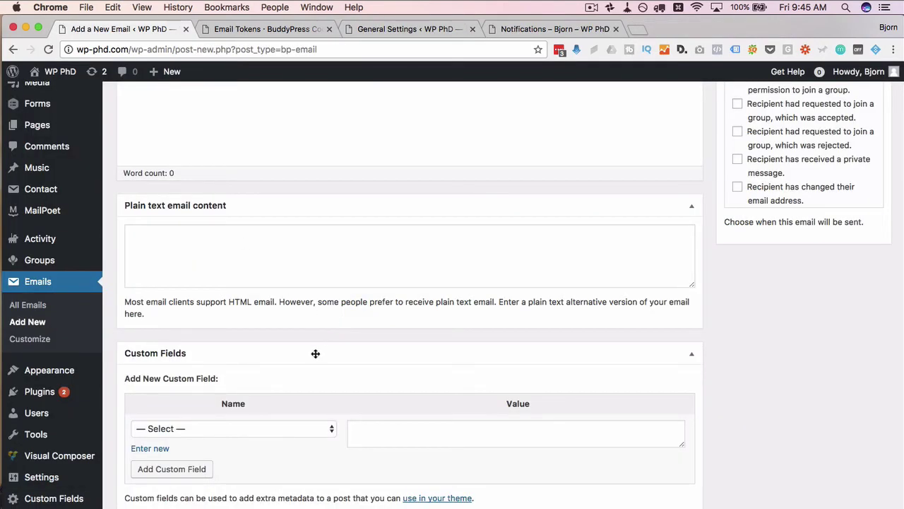
scroll(315, 354, "up", 1)
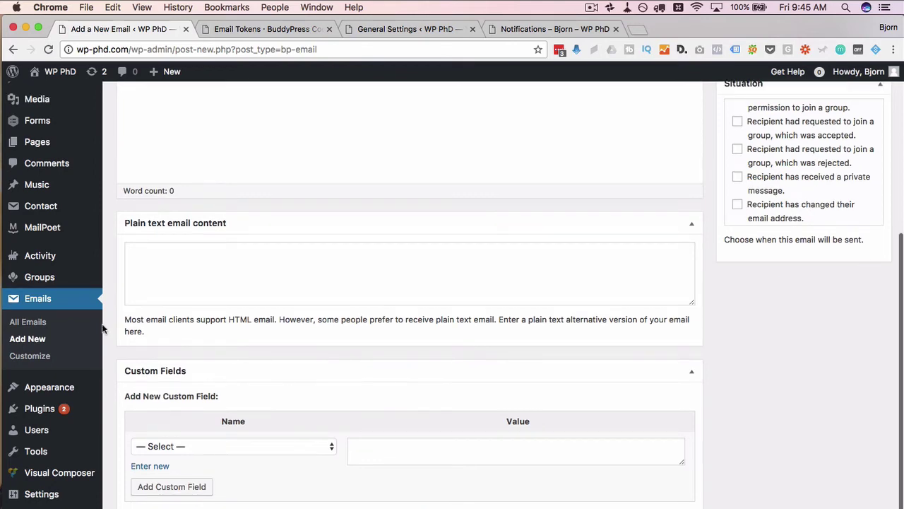
left_click(32, 323)
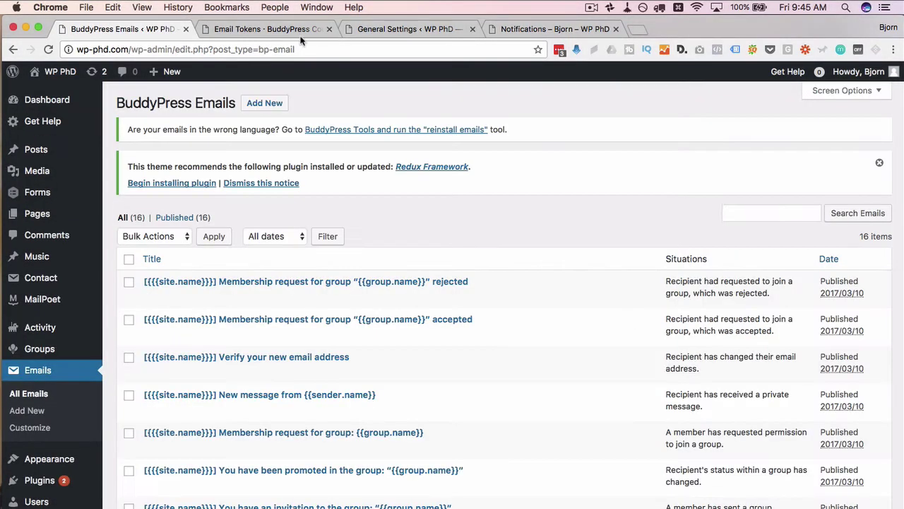
Step: Switch to the already open member profile page showing the unread Notifications
left_click(509, 28)
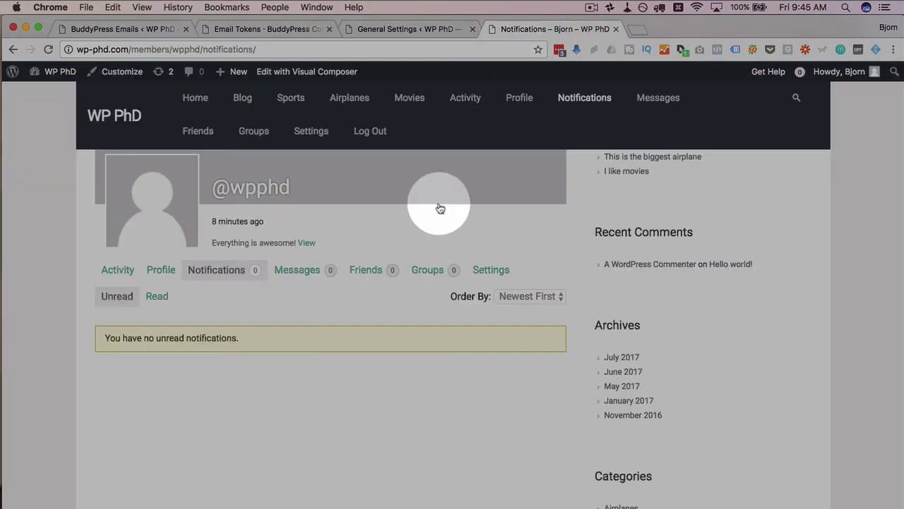